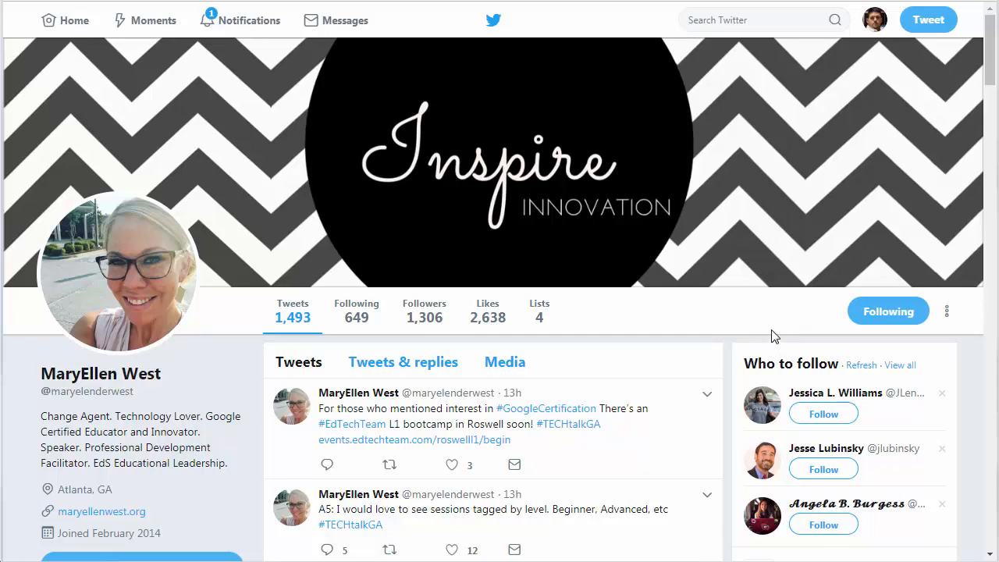
Step: View the two educators' Twitter profiles, then return to the Sample Science Quiz in Google Forms
left_click(586, 1)
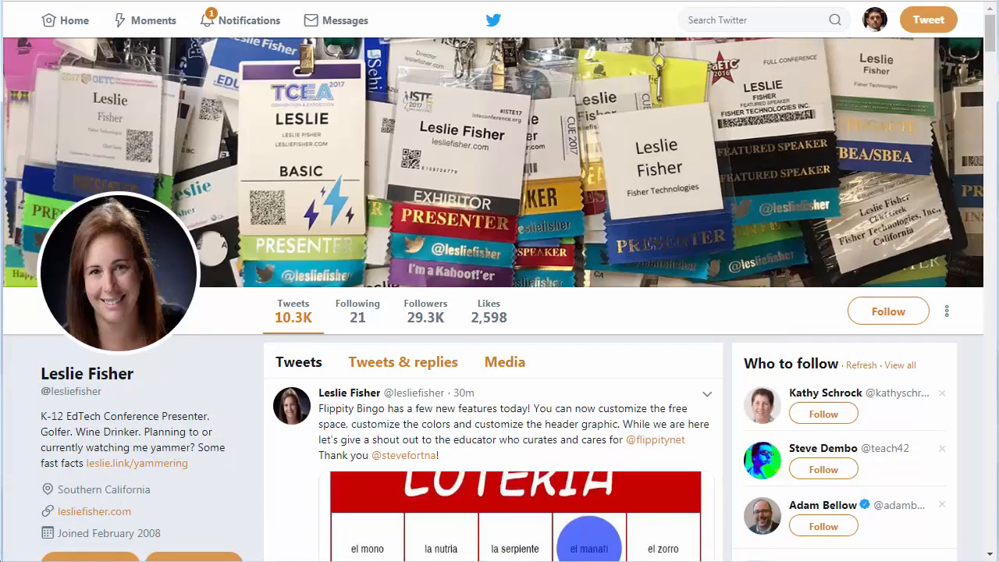
left_click(703, 1)
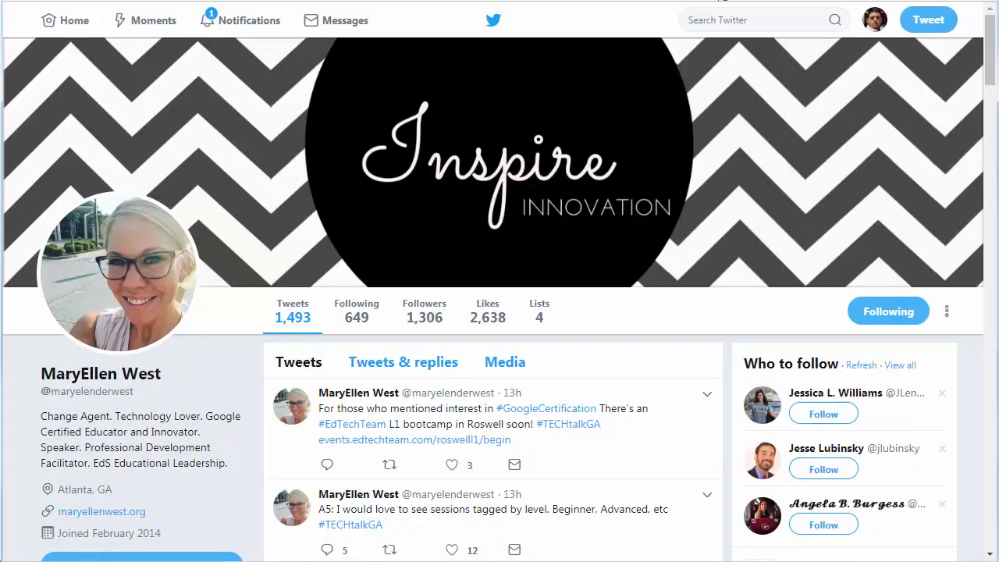
left_click(722, 1)
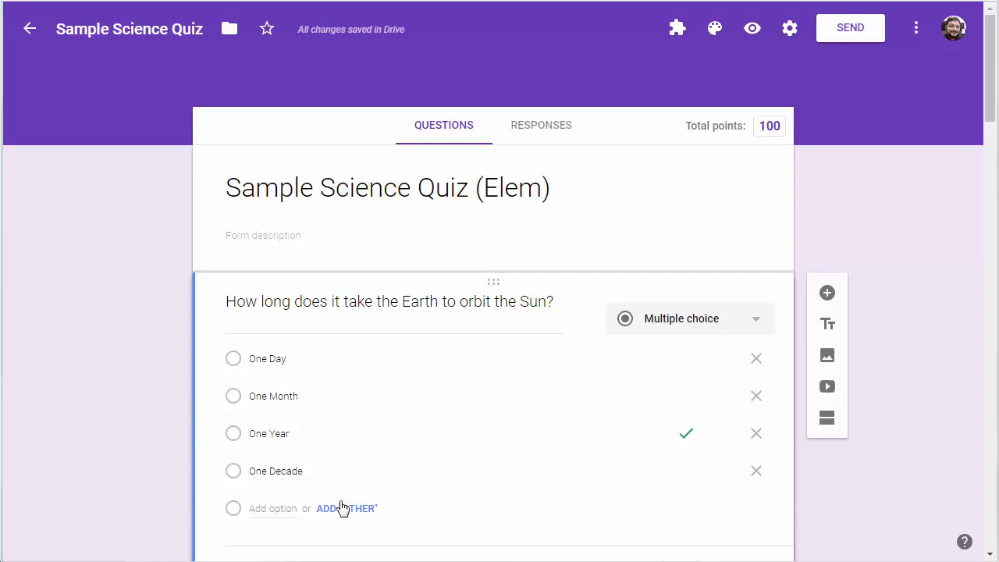
Step: Examine the Earth orbit question's answer key and its feedback options for incorrect and correct answers, leaving without saving feedback
scroll(886, 466, "down", 3)
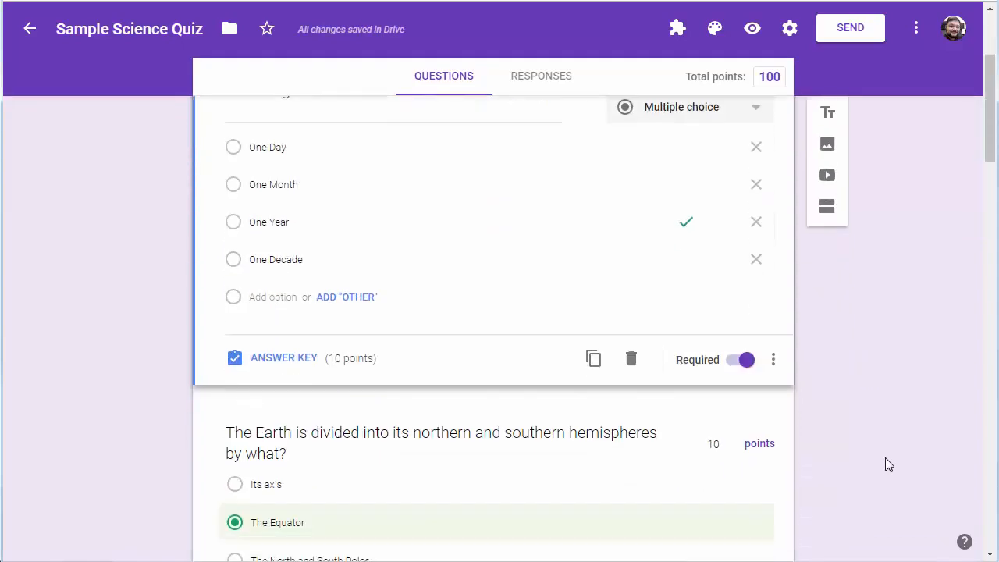
left_click(288, 347)
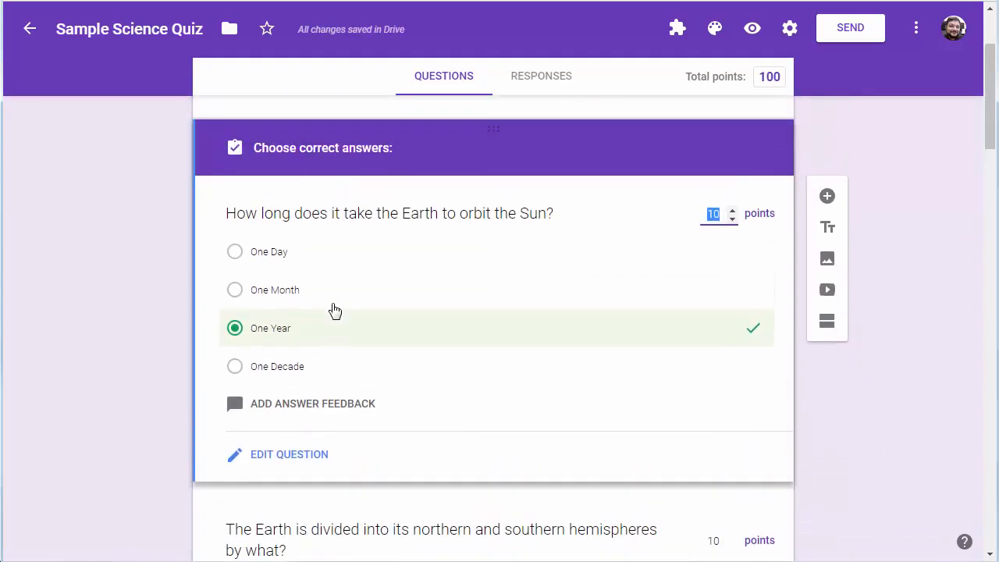
left_click(258, 479)
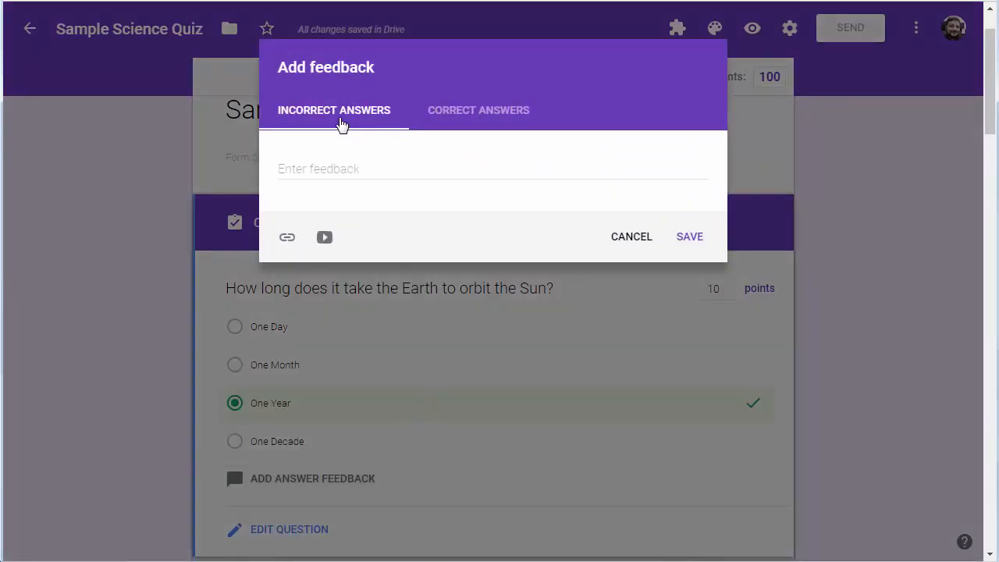
left_click(471, 114)
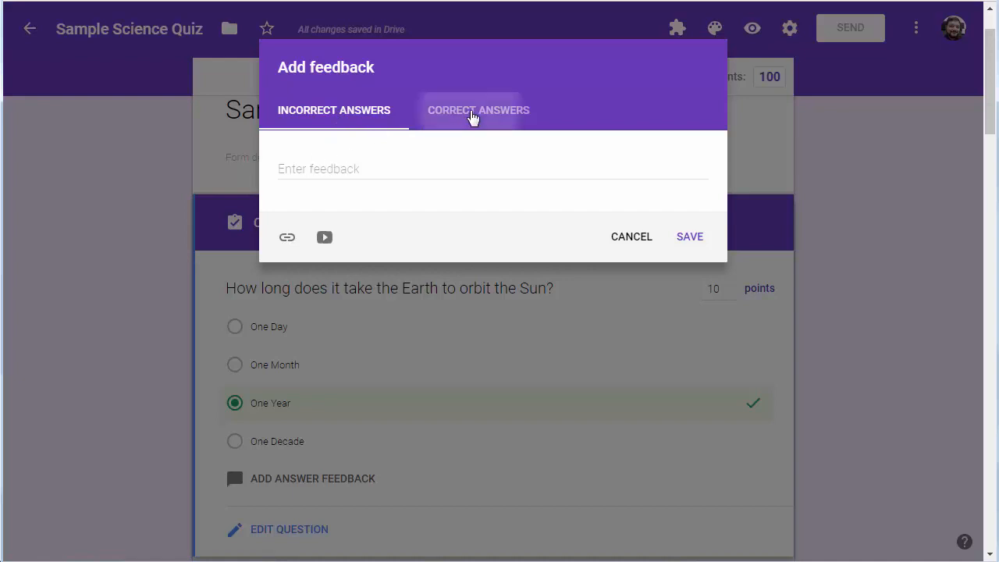
left_click(632, 238)
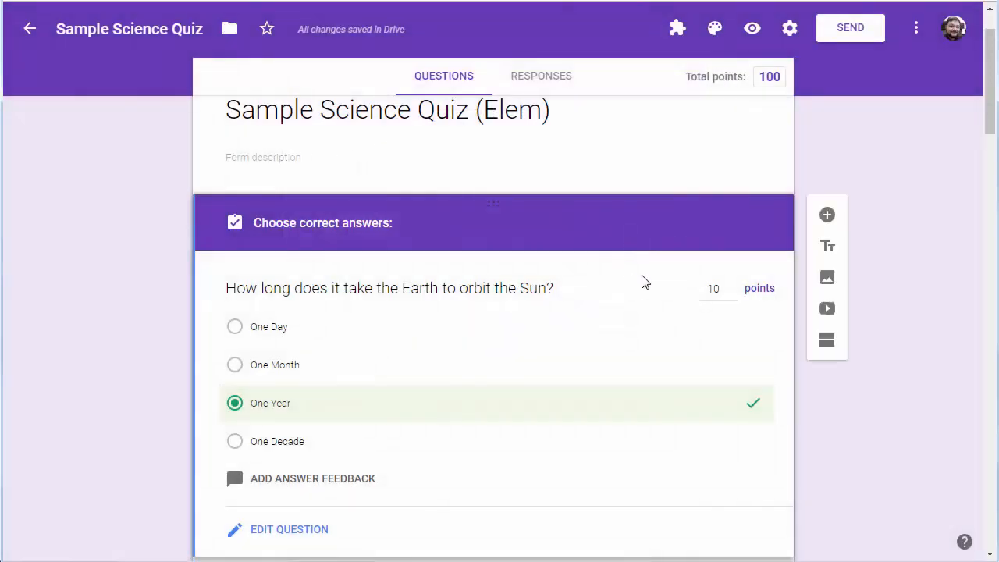
Step: Check which add-ons are already installed for the quiz form
scroll(856, 415, "down", 1)
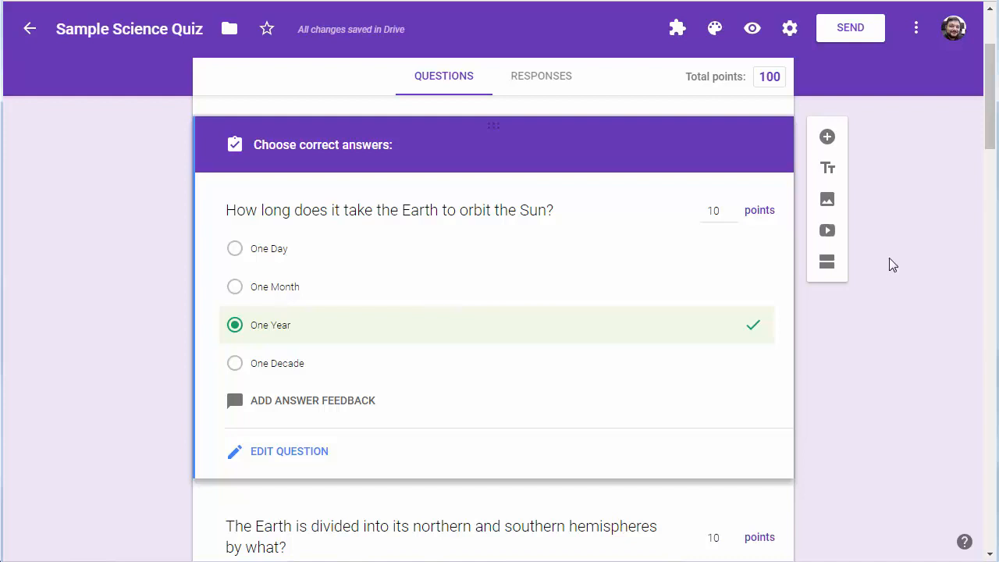
scroll(889, 258, "up", 2)
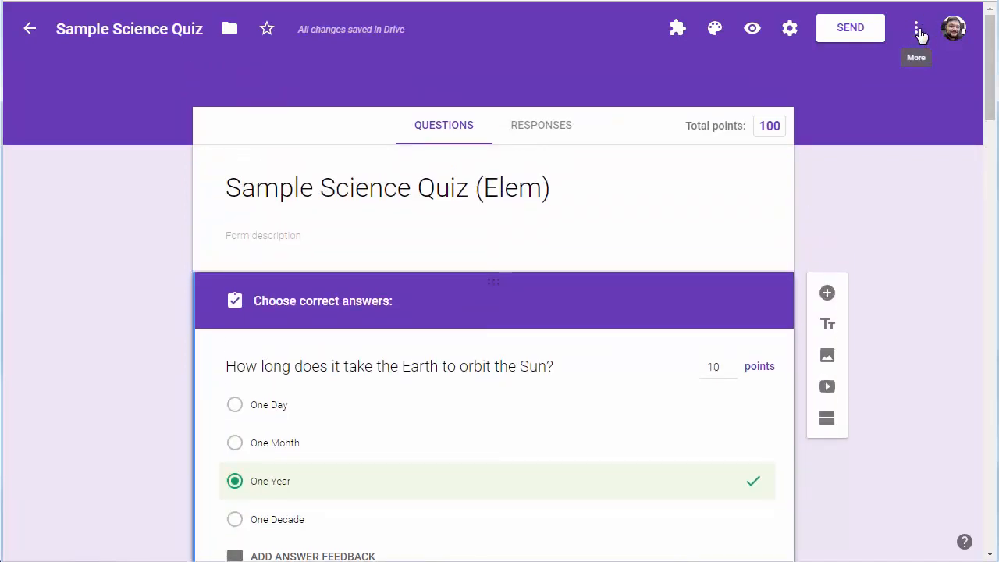
left_click(919, 33)
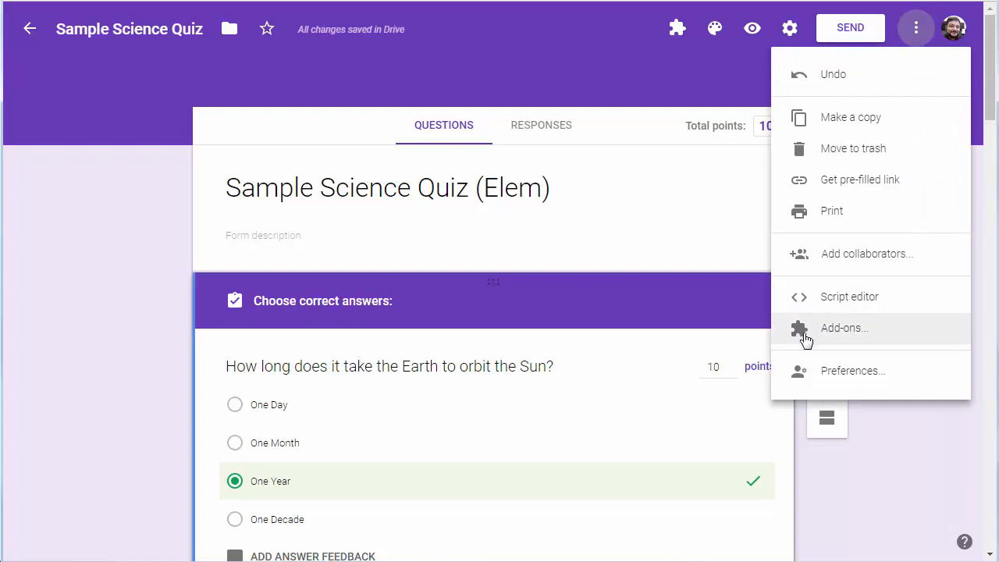
left_click(678, 37)
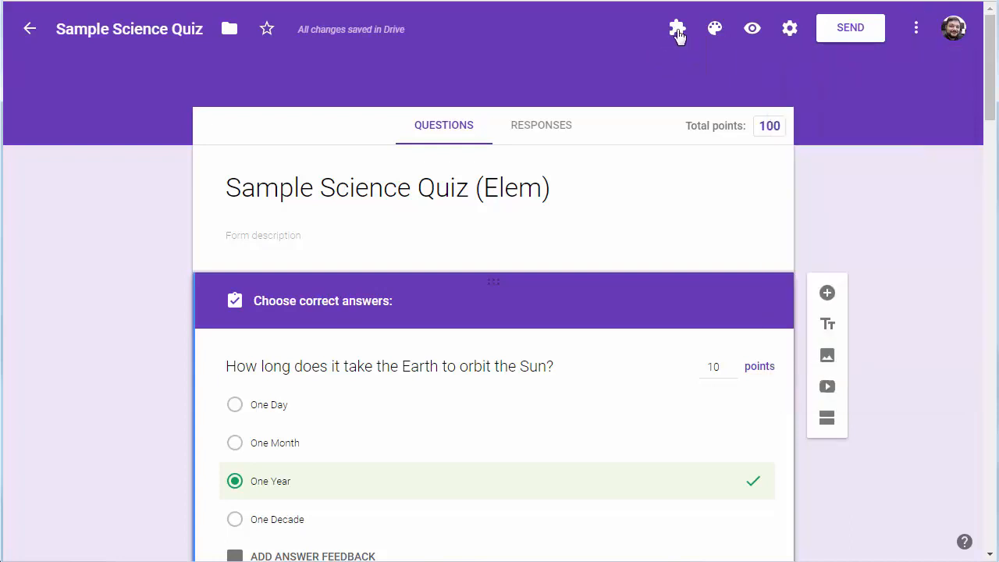
left_click(677, 35)
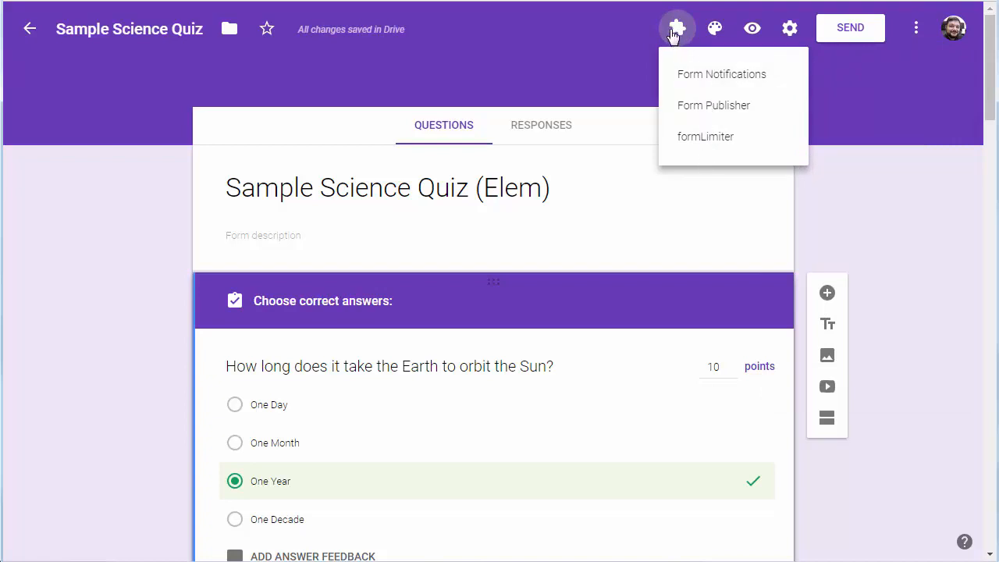
Step: Search the form add-ons store for "automastery"
left_click(921, 31)
left_click(918, 31)
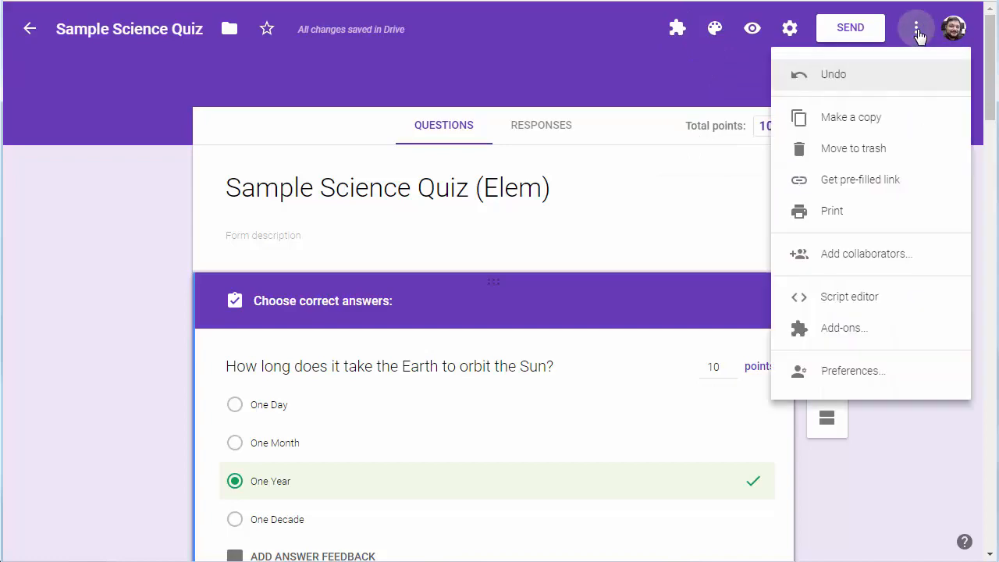
left_click(844, 331)
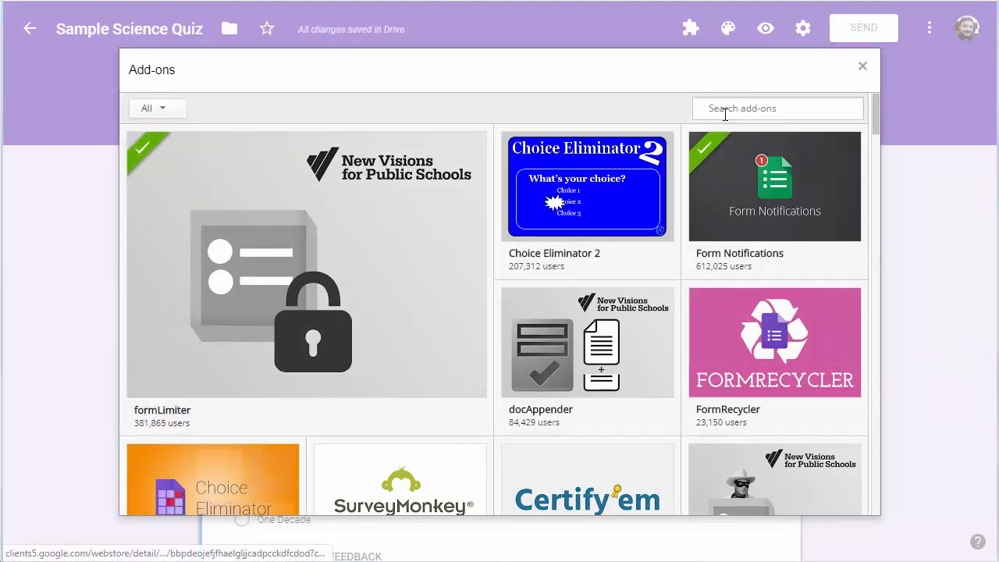
left_click(725, 114)
type("automastery")
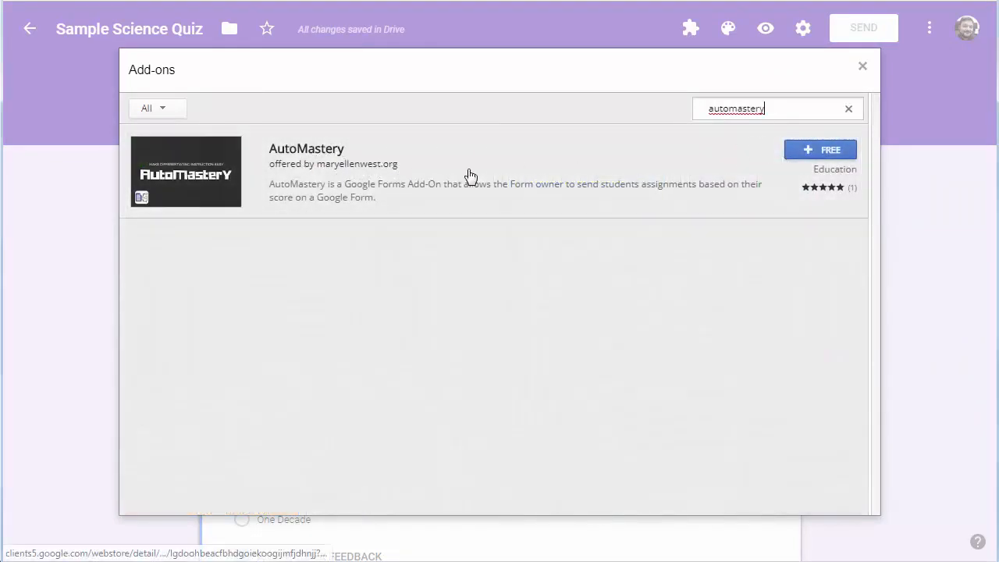
Step: Install the free AutoMastery add-on, authorizing it with the listed organization account, and dismiss its introduction
left_click(808, 154)
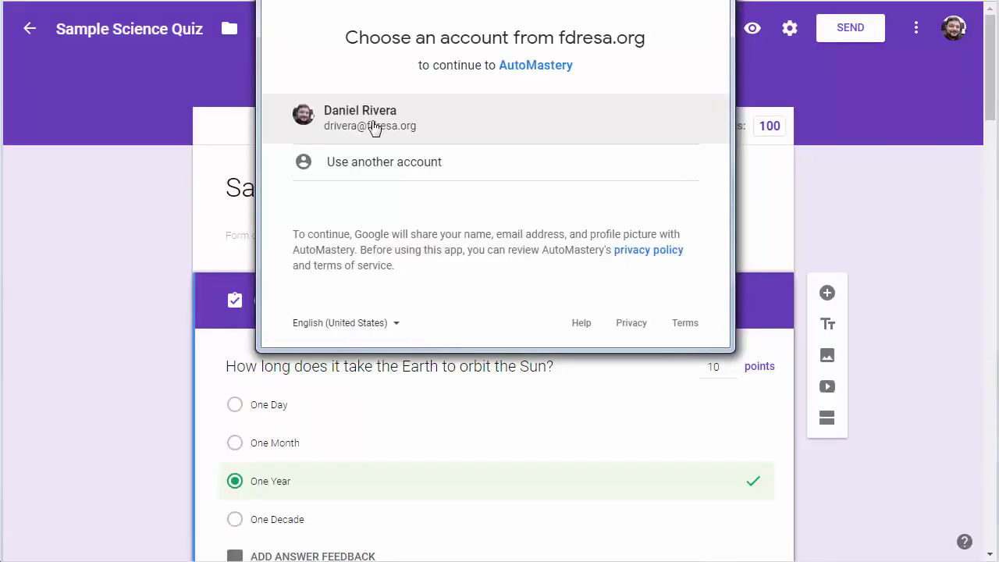
left_click(417, 128)
scroll(642, 219, "down", 2)
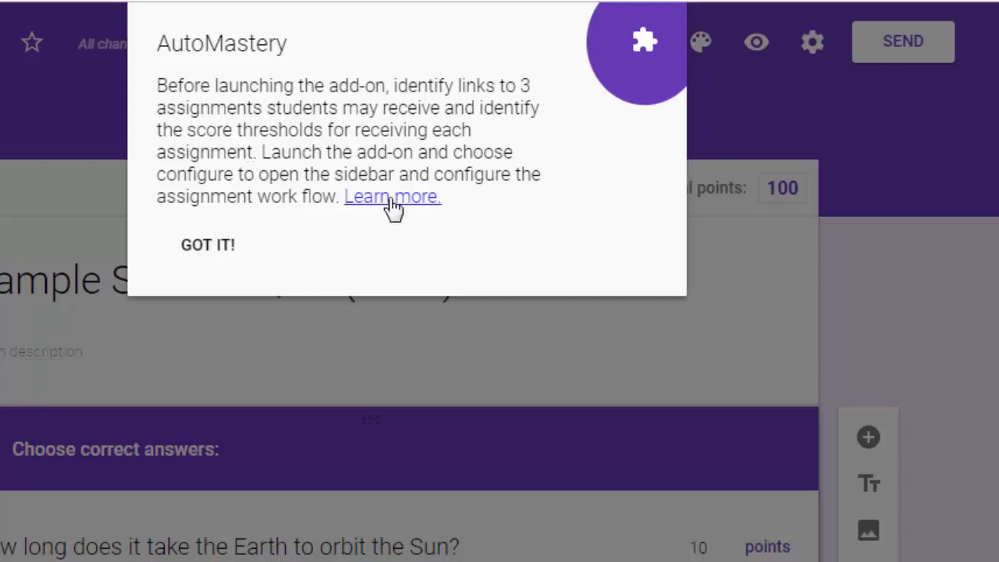
left_click(205, 246)
Step: Open the configuration of the AutoMastery add-on for the quiz
left_click(647, 51)
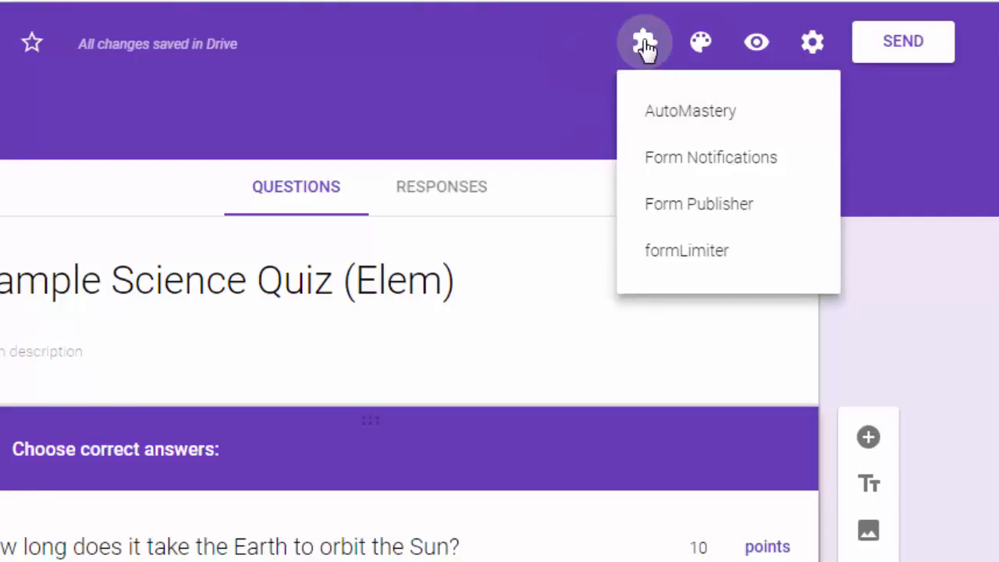
left_click(741, 113)
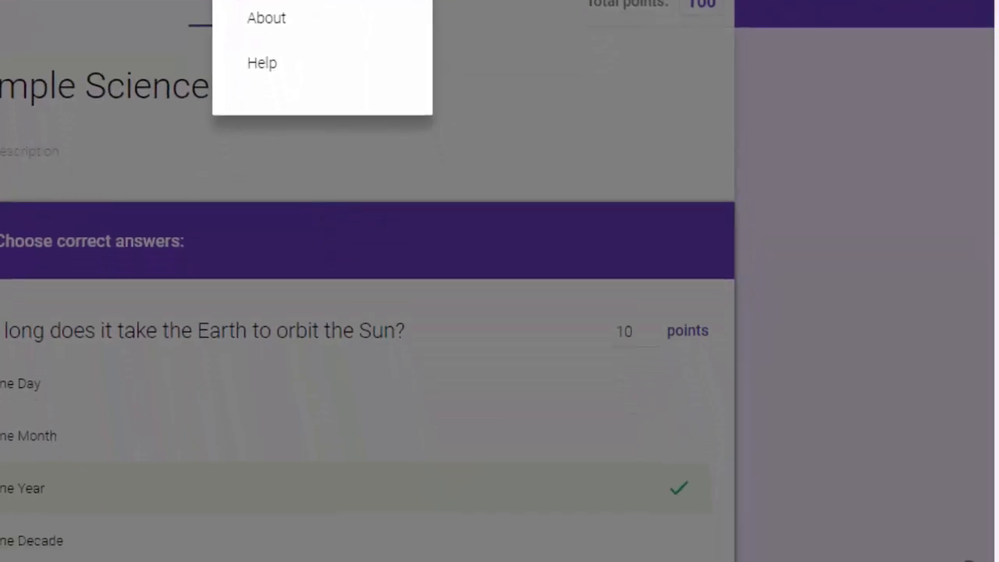
left_click(322, 157)
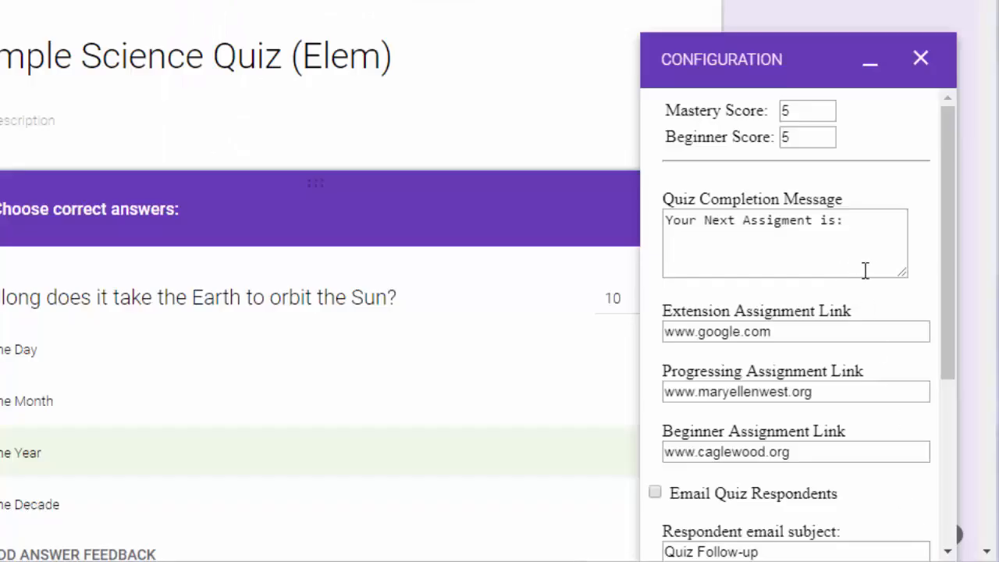
Step: Set the Mastery Score to 90 and the Beginner Score to 65
left_click_drag(799, 110, 781, 149)
type("90")
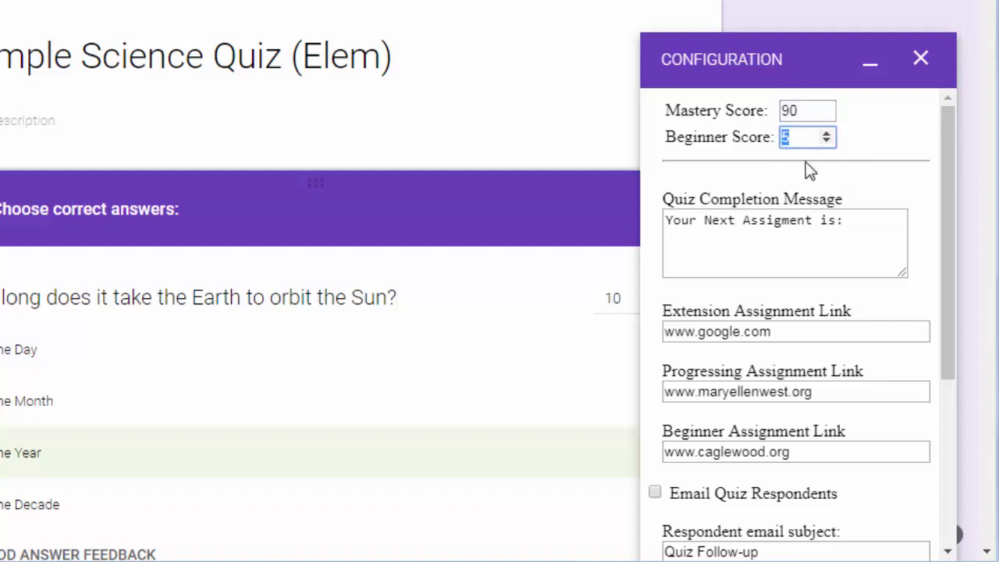
type("7")
key("BackSpace")
left_click_drag(947, 359, 947, 426)
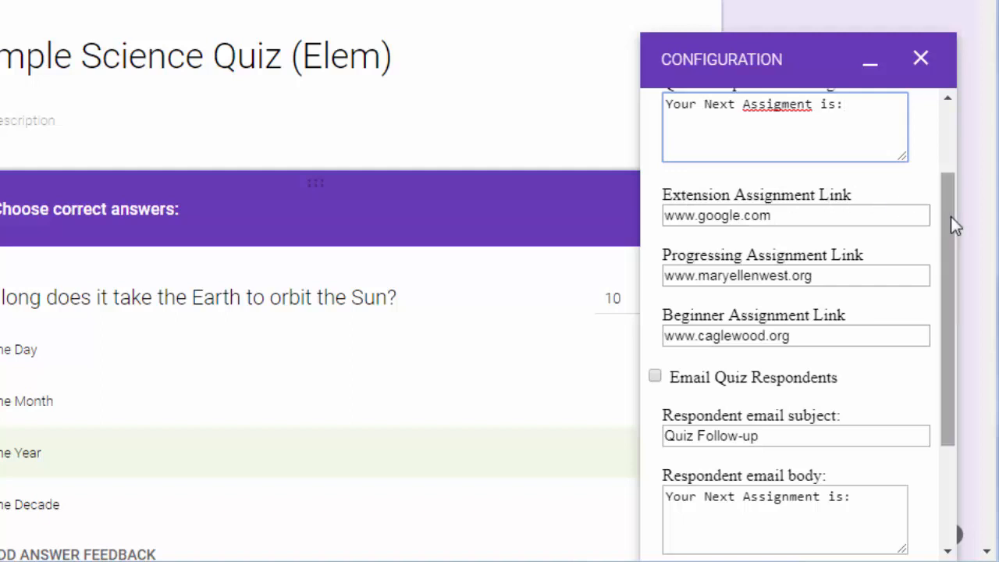
scroll(951, 216, "up", 1)
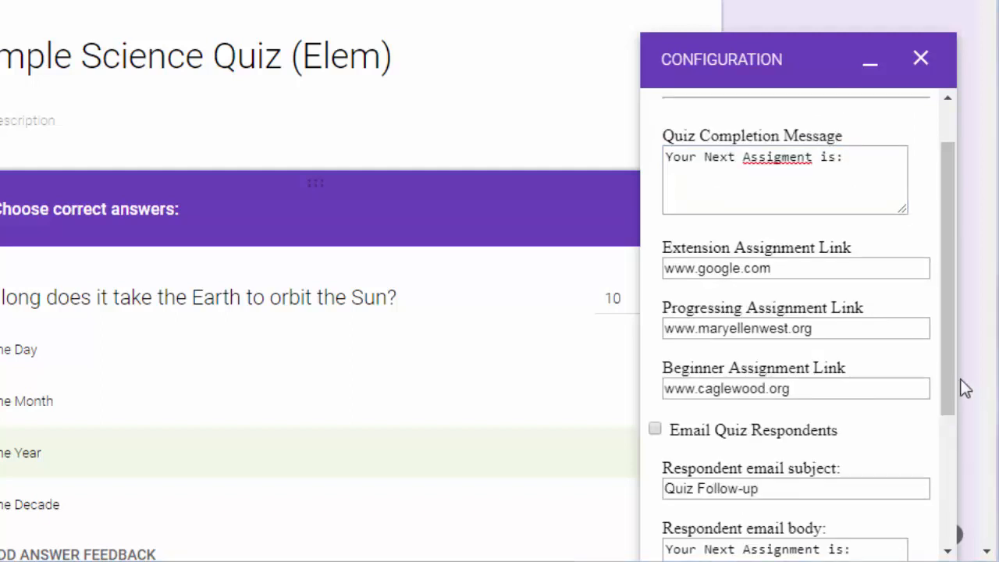
scroll(953, 359, "up", 1)
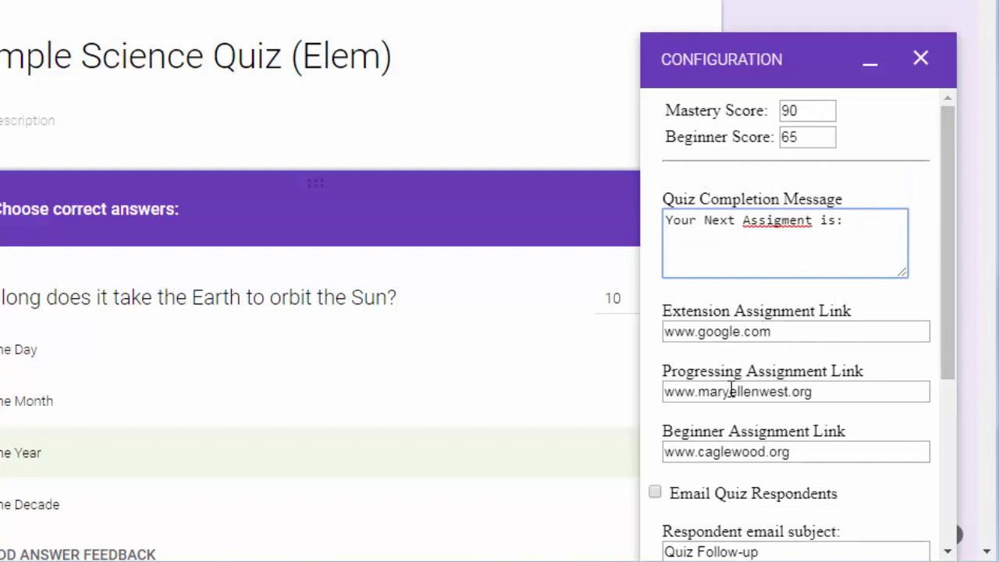
left_click_drag(947, 350, 947, 353)
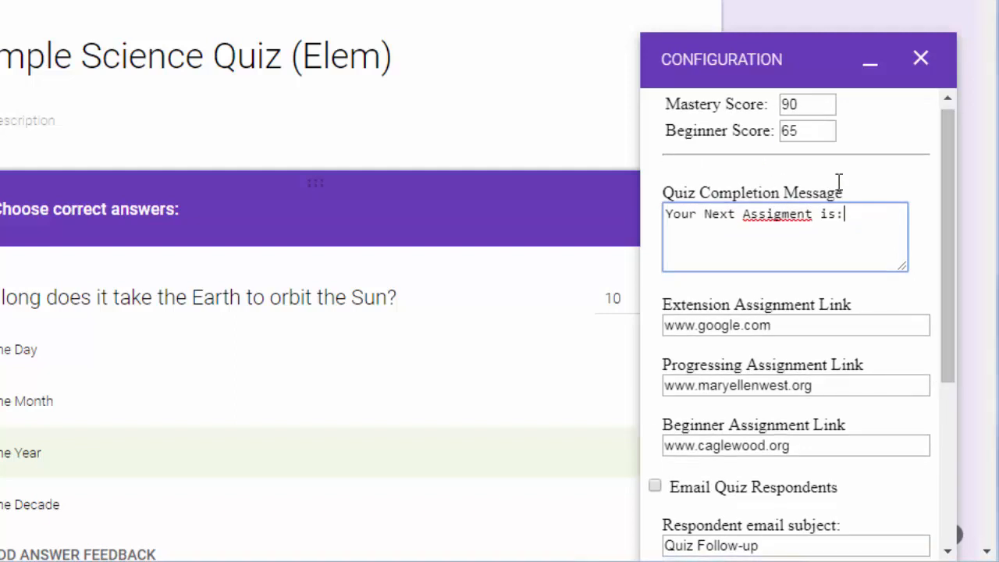
scroll(950, 166, "up", 1)
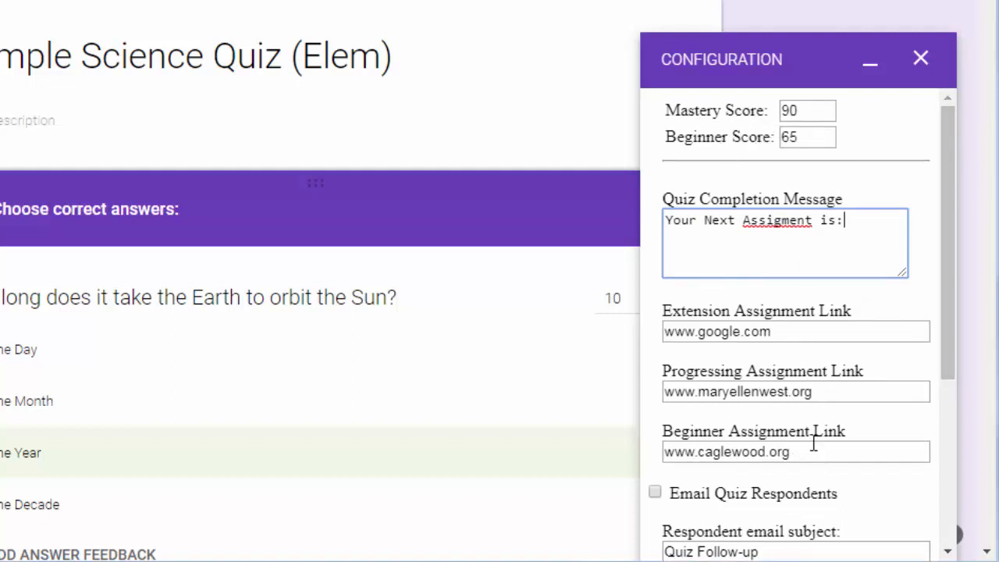
left_click_drag(815, 452, 619, 462)
type("https://youtu.be/b25g4nZTHvM")
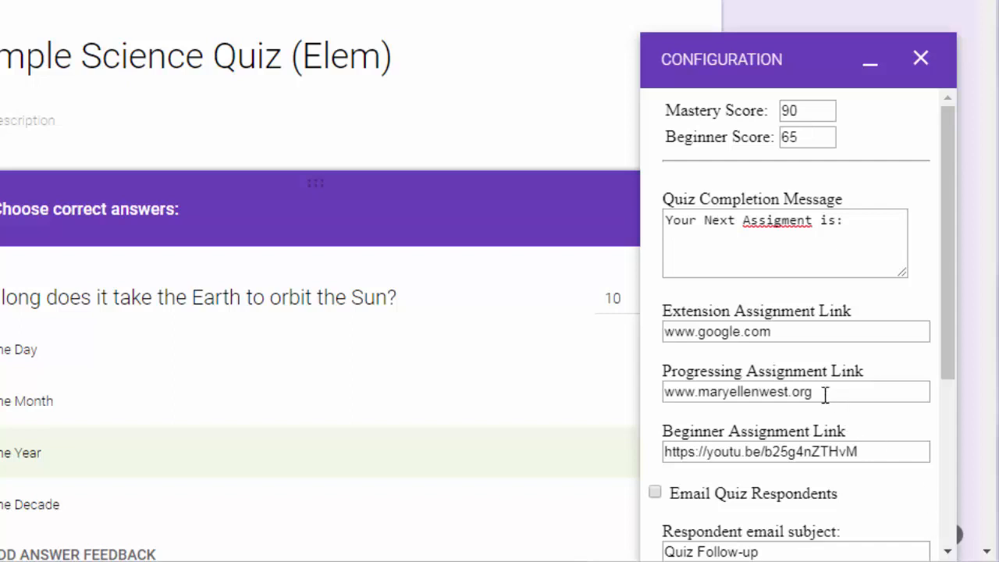
Step: Review the remaining assignment link and email settings, save the AutoMastery configuration and close it
left_click_drag(774, 332, 644, 329)
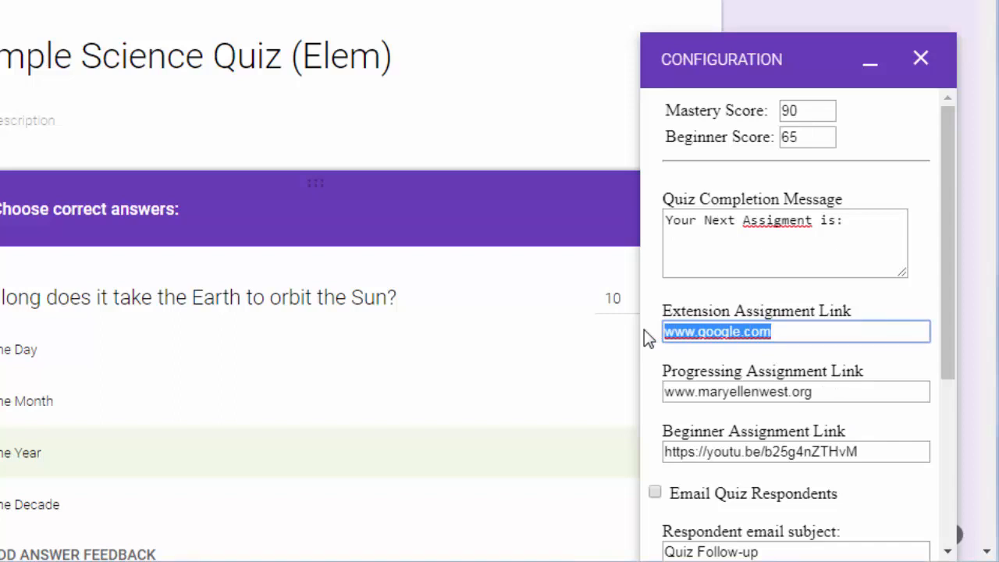
left_click(790, 331)
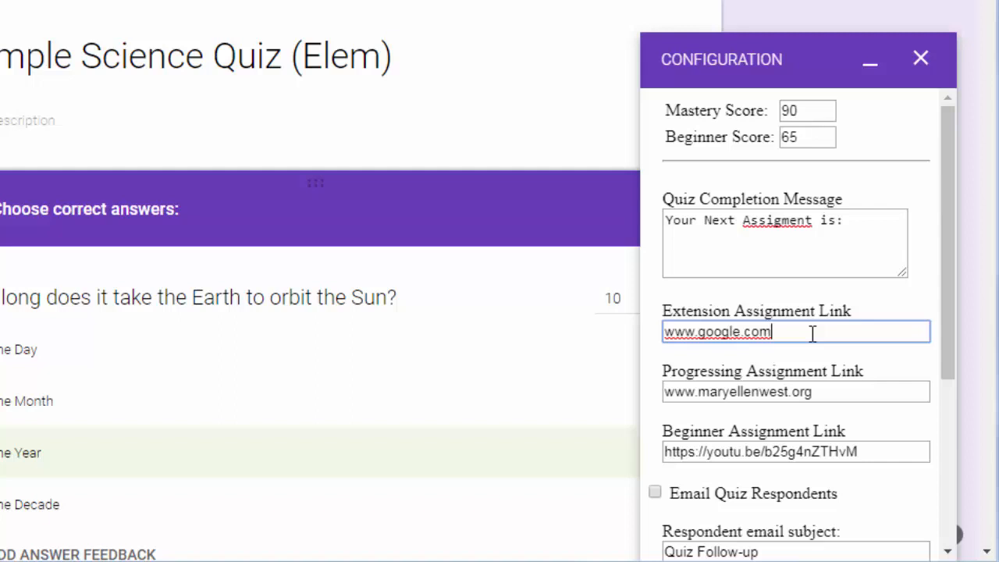
scroll(790, 375, "down", 2)
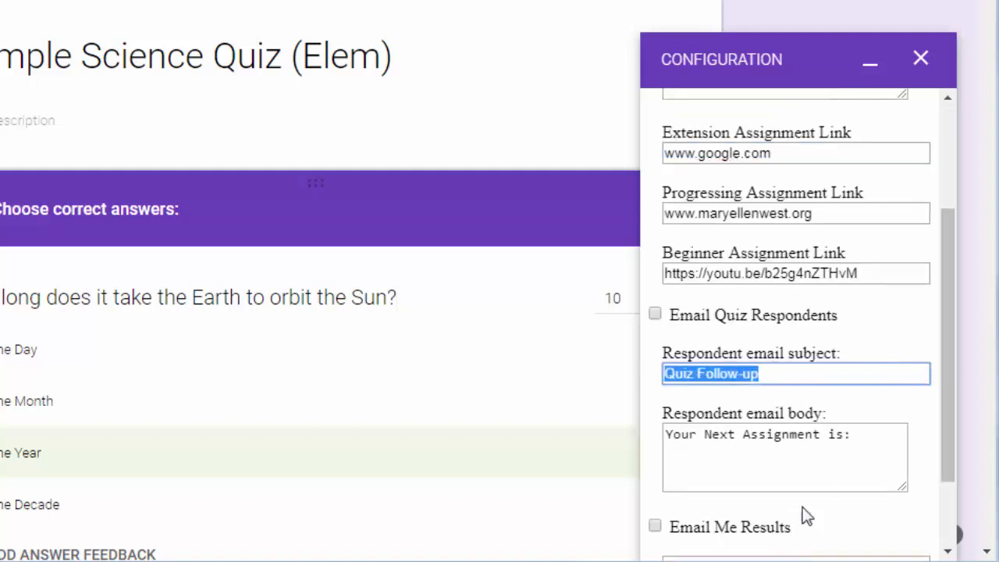
left_click(970, 449)
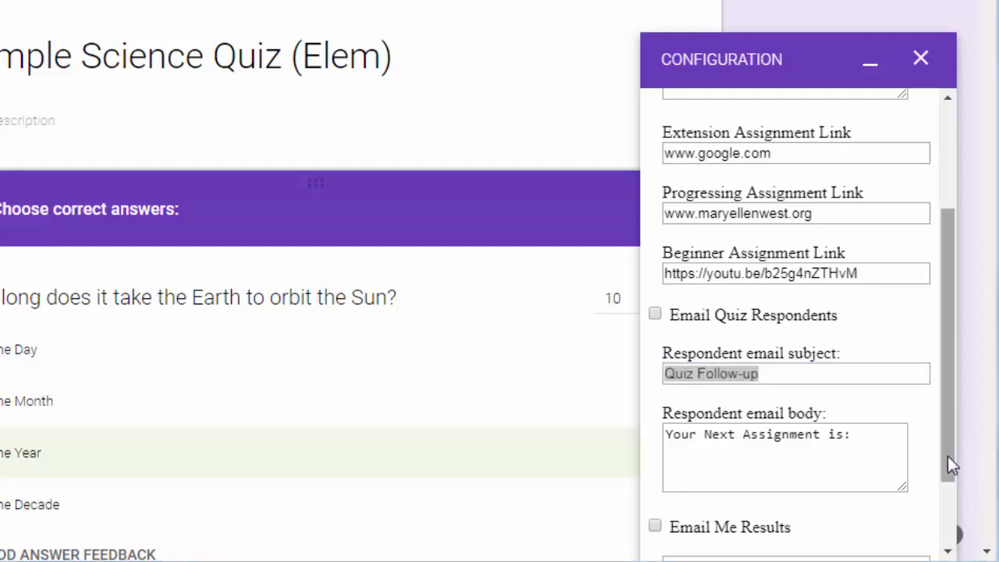
left_click_drag(948, 456, 955, 534)
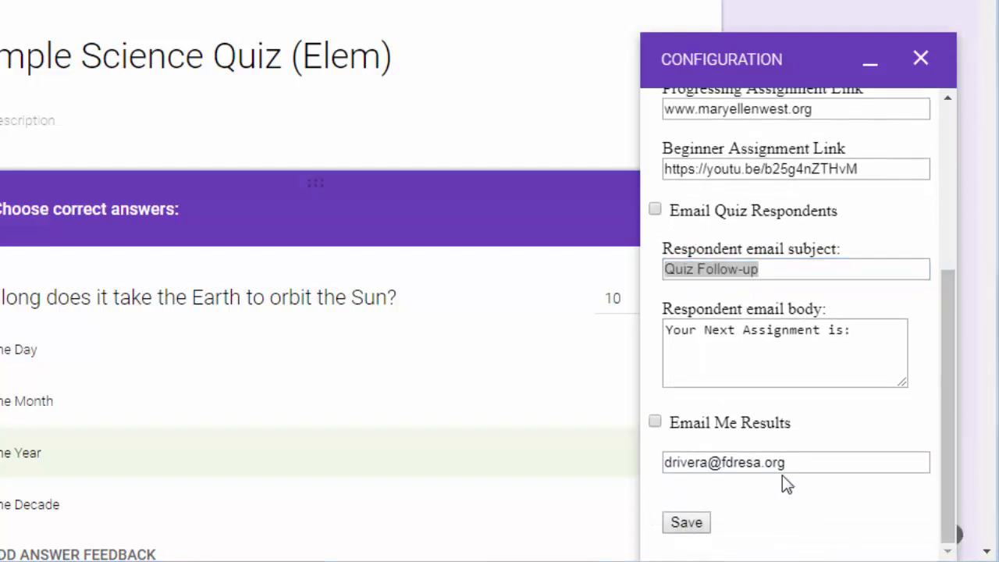
left_click(687, 523)
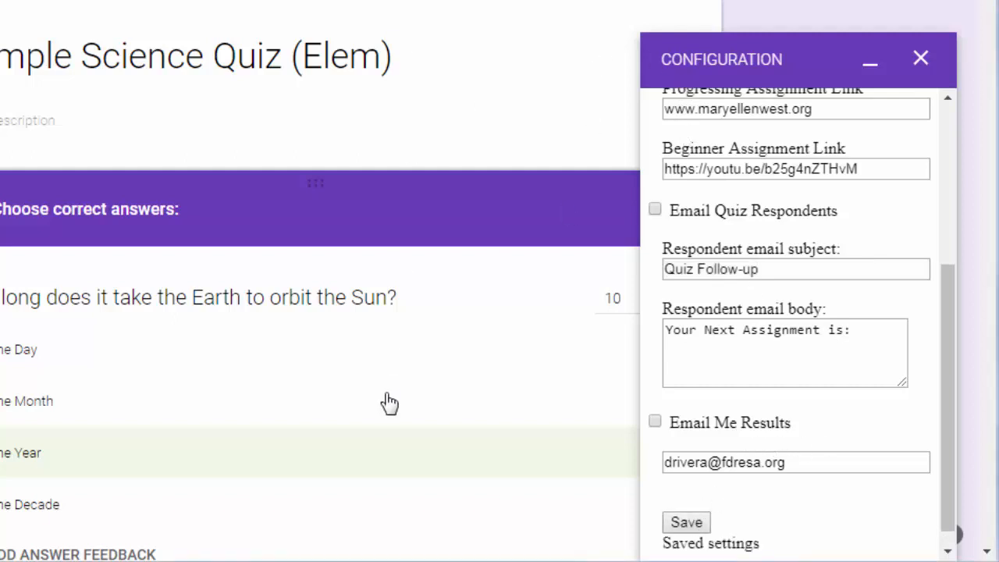
left_click(922, 58)
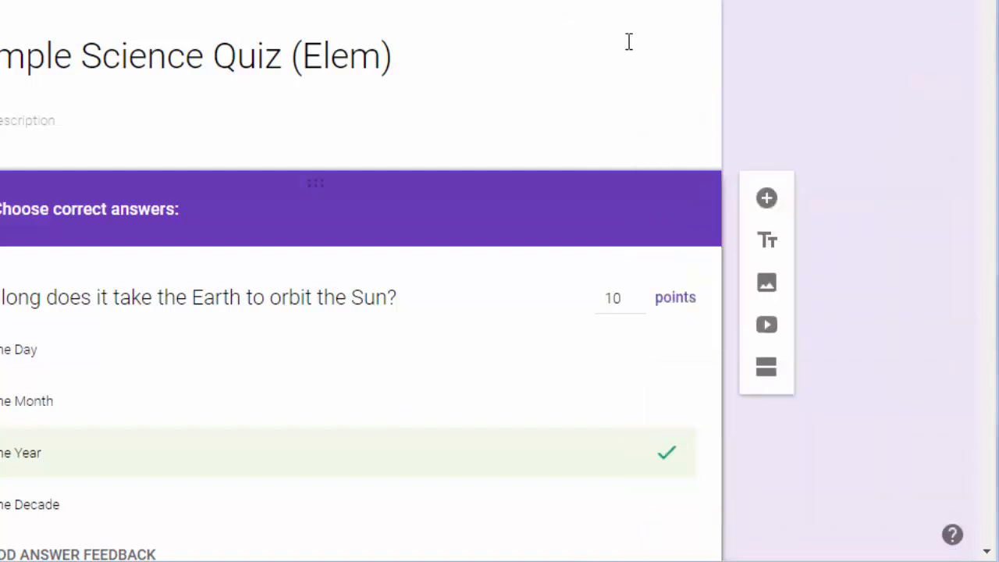